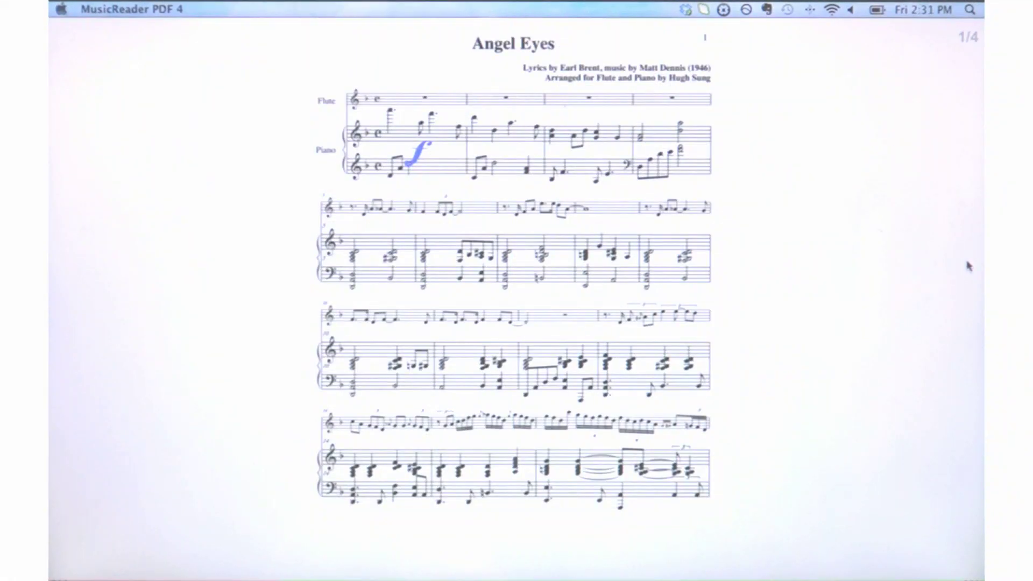
- Turn half a page forward to bring the top systems of page 2 into view
key(Right)
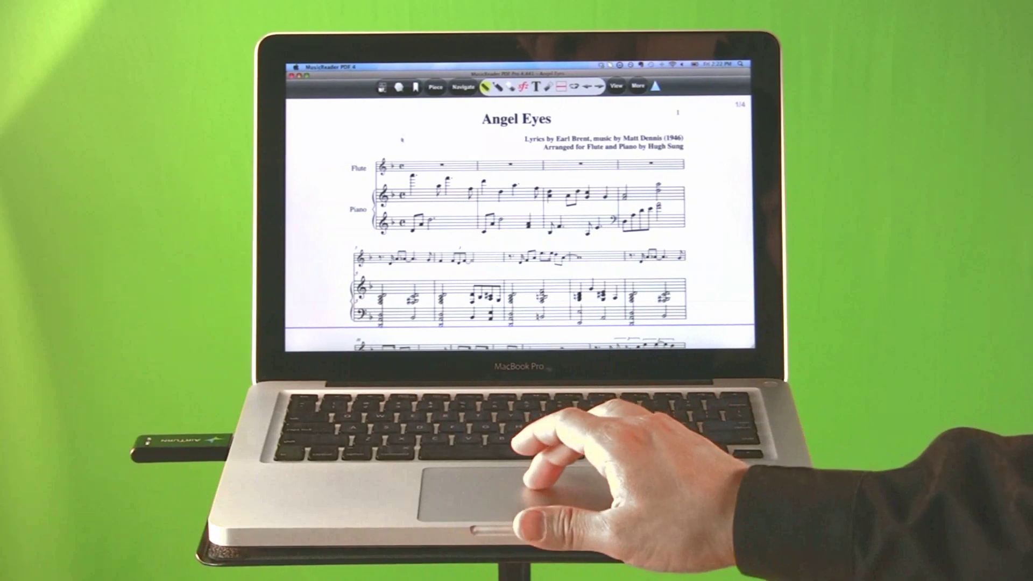
- Circle the opening Flute and Piano measure in red ink
drag(402, 138, 405, 136)
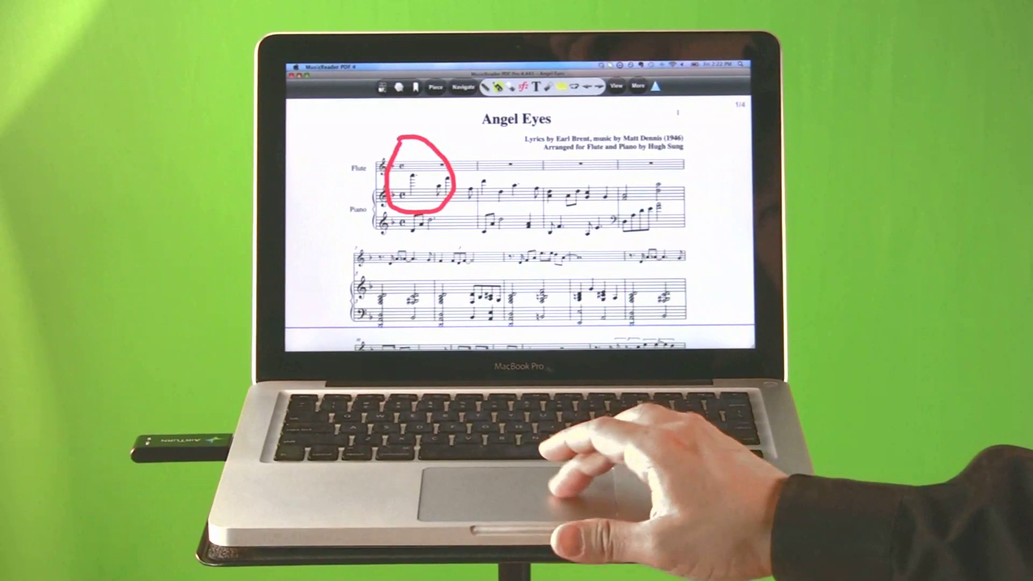
- Highlight measure 2 with the yellow highlighter
drag(466, 162, 549, 206)
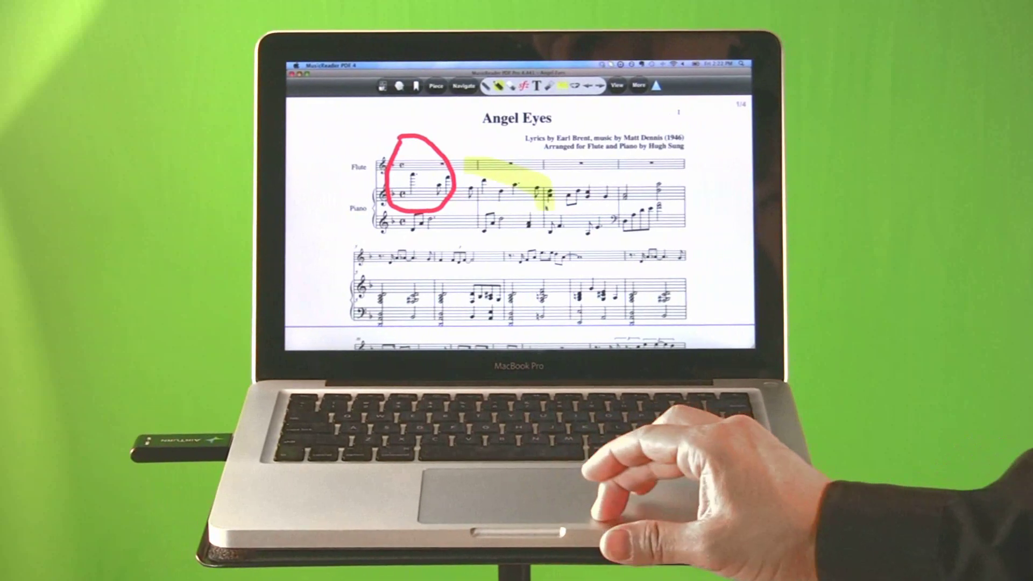